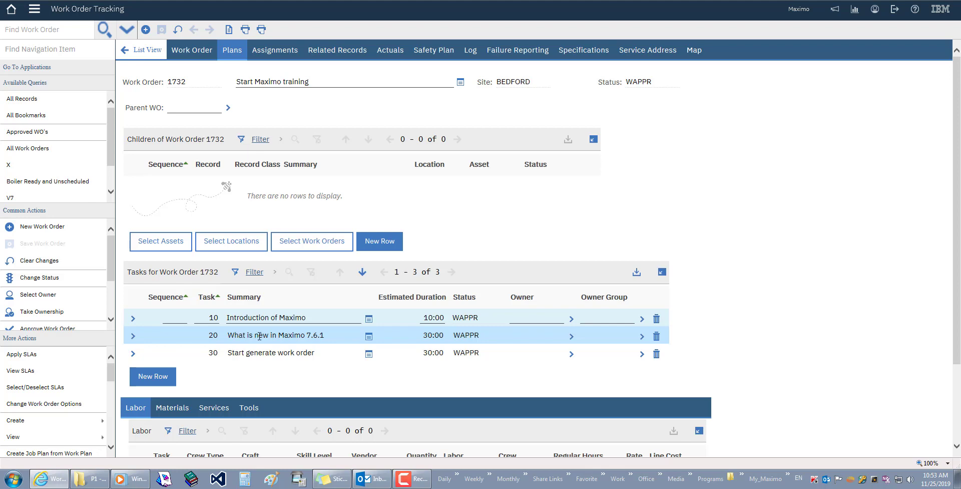
Scroll down work order 1732's plan to show its three tasks and the empty Labor list
scroll(271, 330, "down", 2)
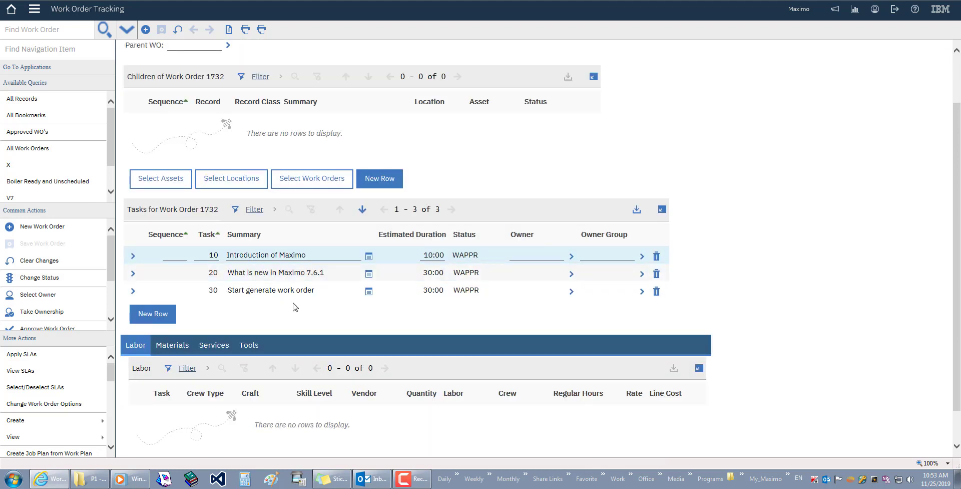
Add a task row numbered 22 described 'descrip what is meaning by work order' and save
left_click(152, 314)
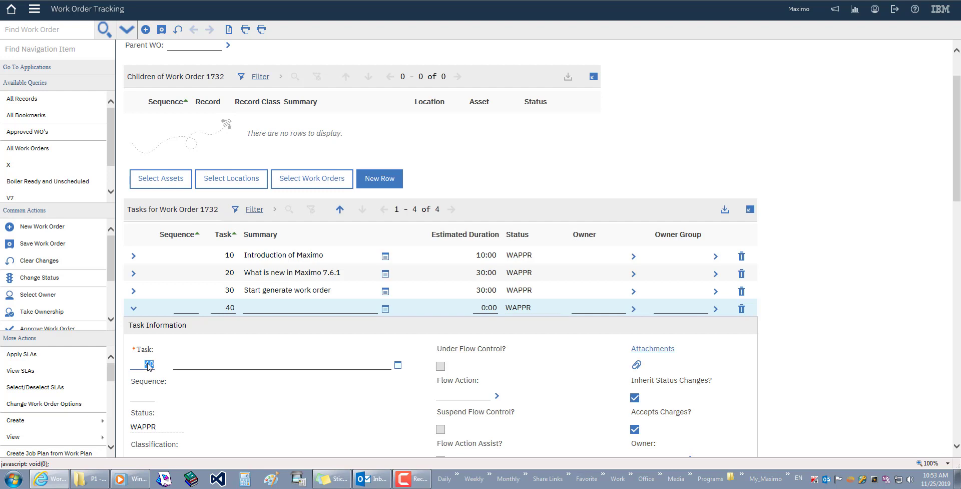
type("22")
left_click(214, 360)
type("de")
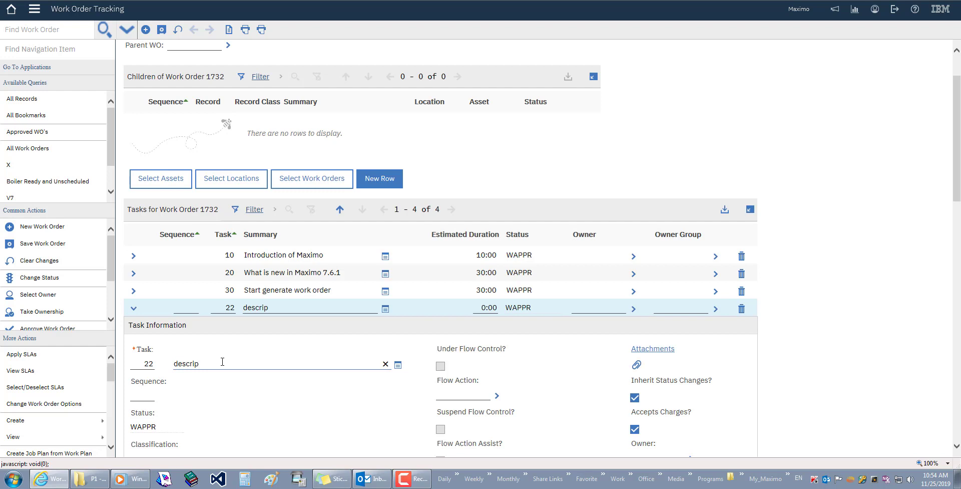
type("scrip what is meaning by wo")
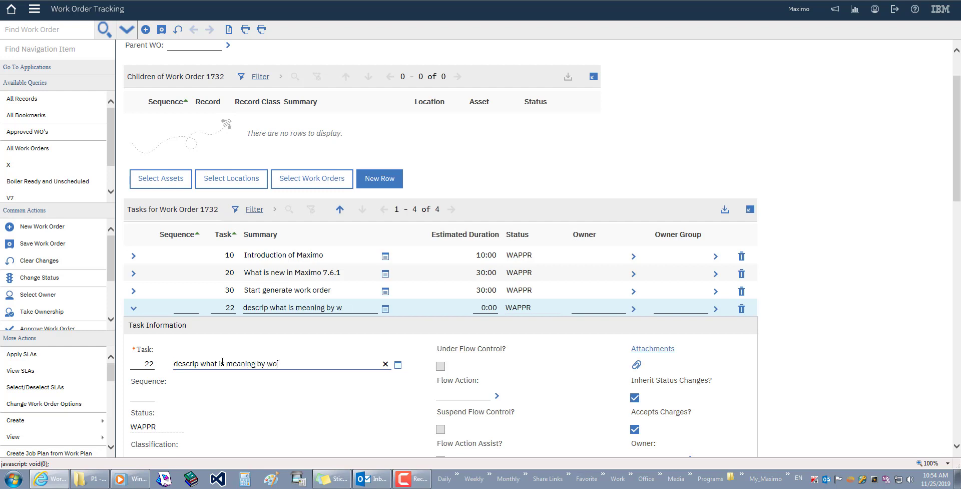
type("rk order")
left_click(135, 309)
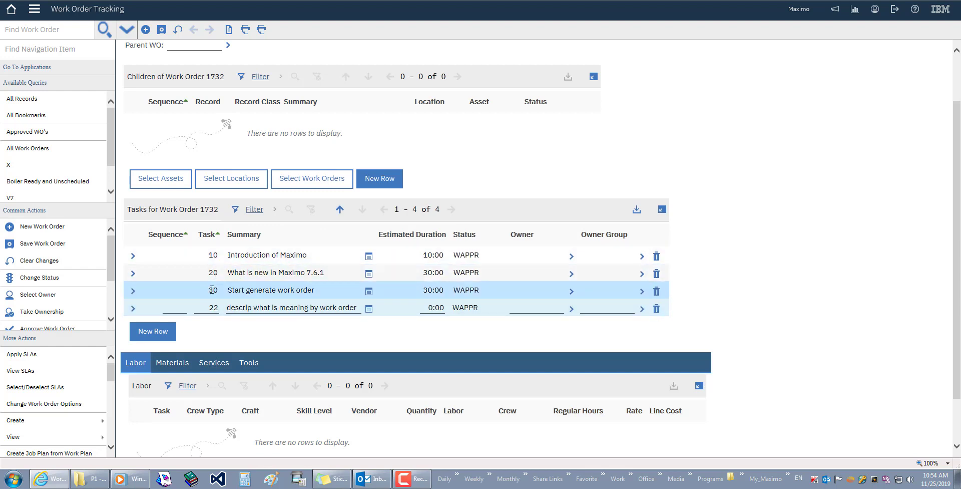
left_click(162, 30)
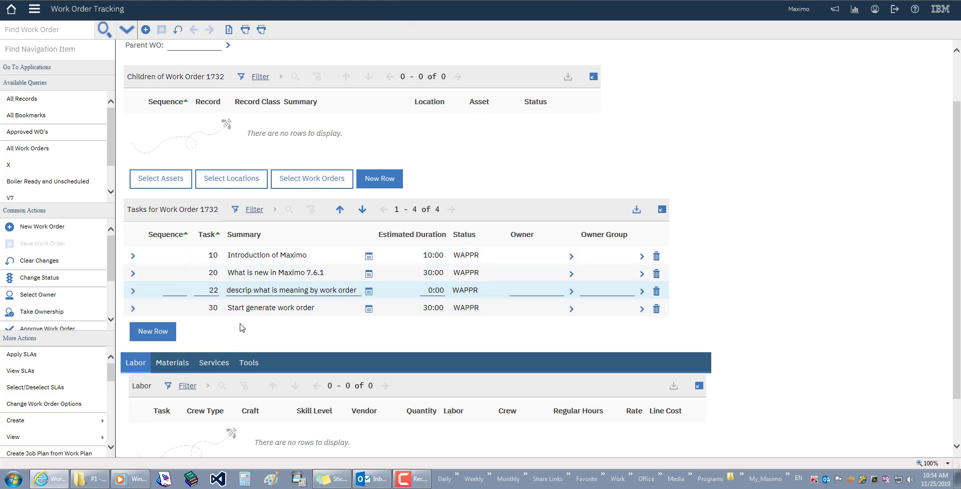
Scroll past the four tasks down to the still-empty Labor section
scroll(303, 336, "down", 2)
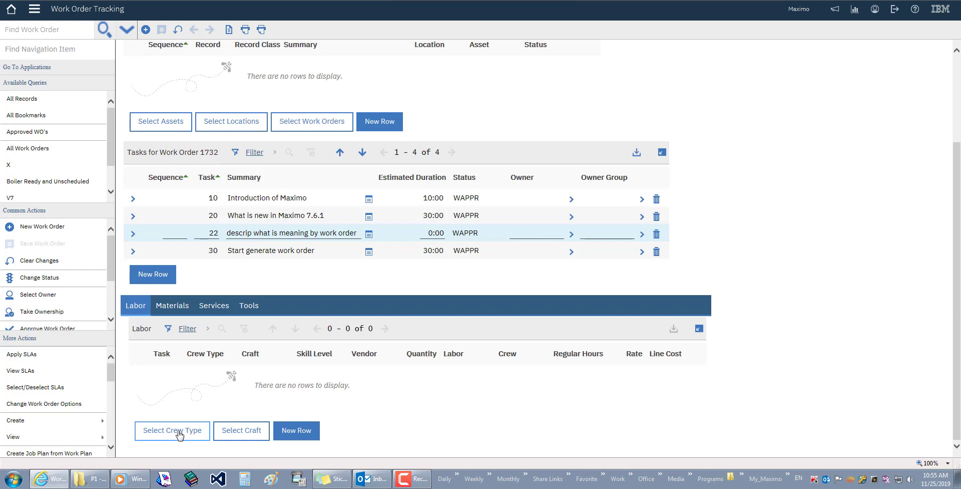
Add the NETWORK craft, found on the craft list's rows 31-45, as a labor line
left_click(242, 433)
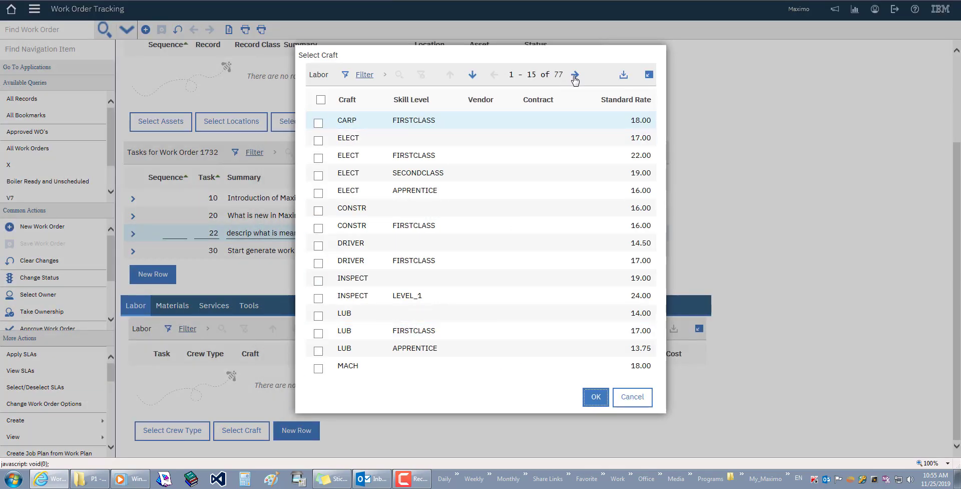
left_click(575, 76)
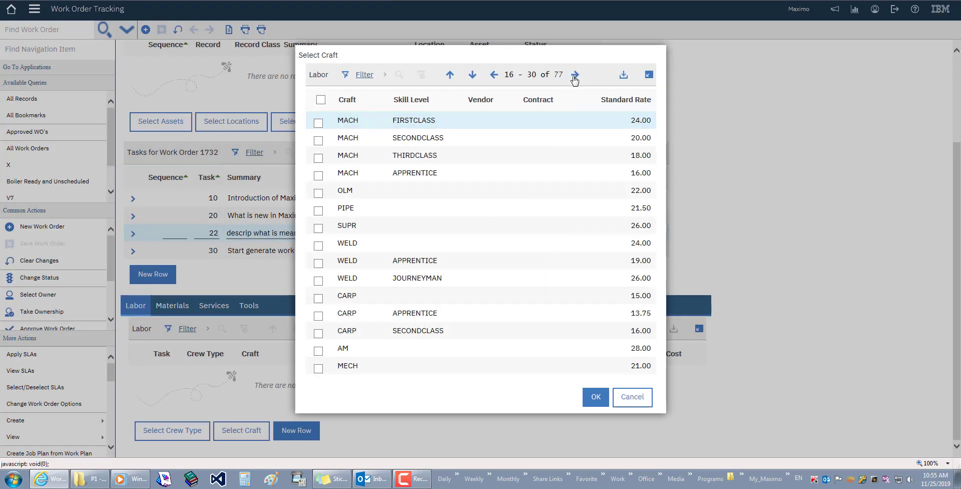
left_click(575, 76)
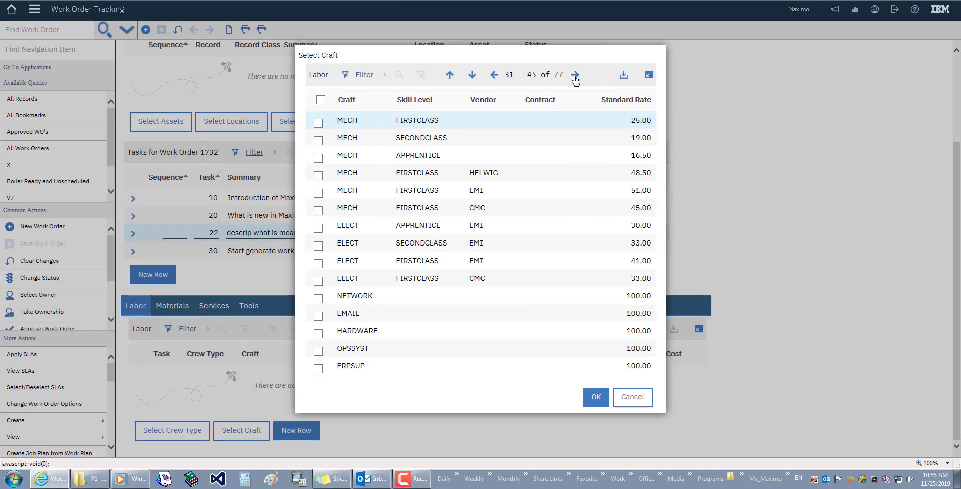
left_click(318, 298)
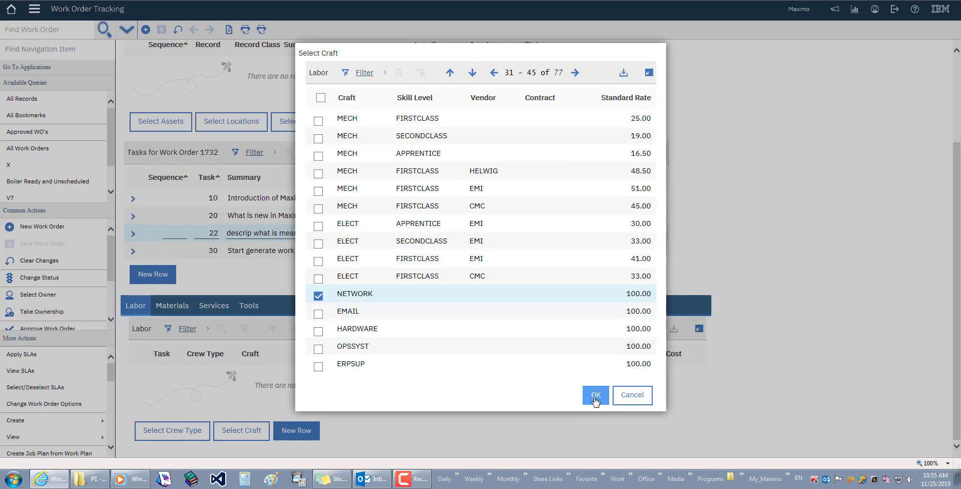
left_click(595, 397)
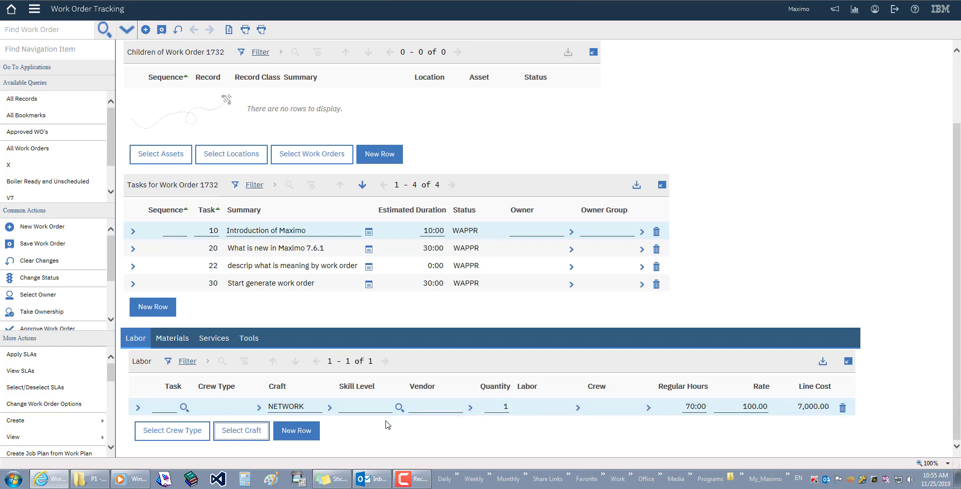
Add the ELECT craft as a second labor line after trying a 'help' craft filter
left_click(254, 433)
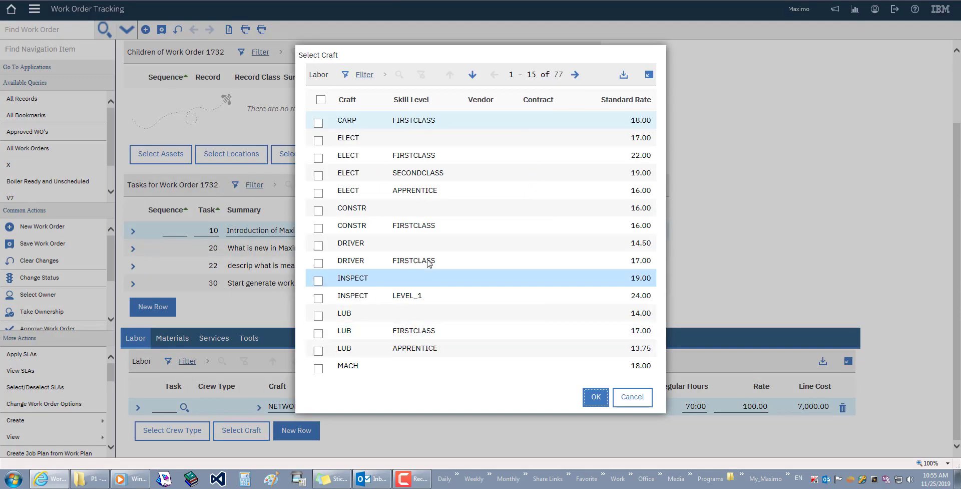
left_click(364, 76)
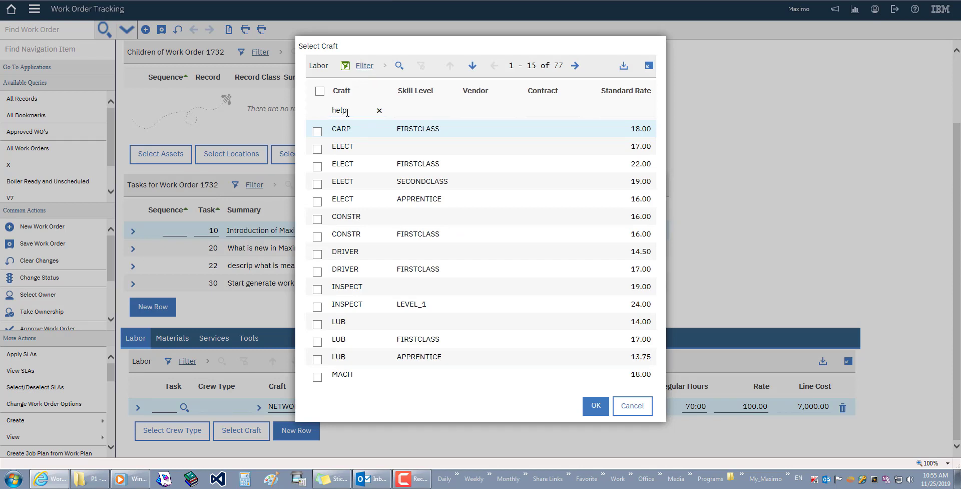
key("Return")
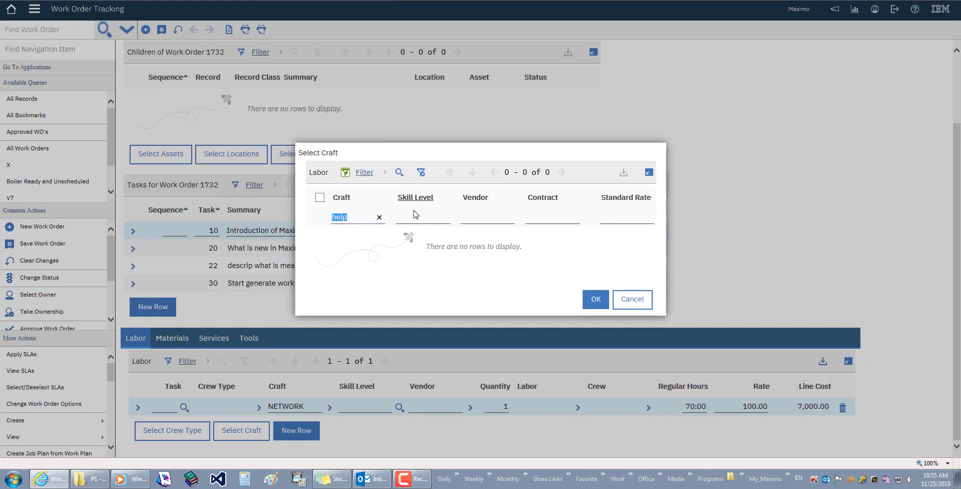
key("BackSpace")
key("Return")
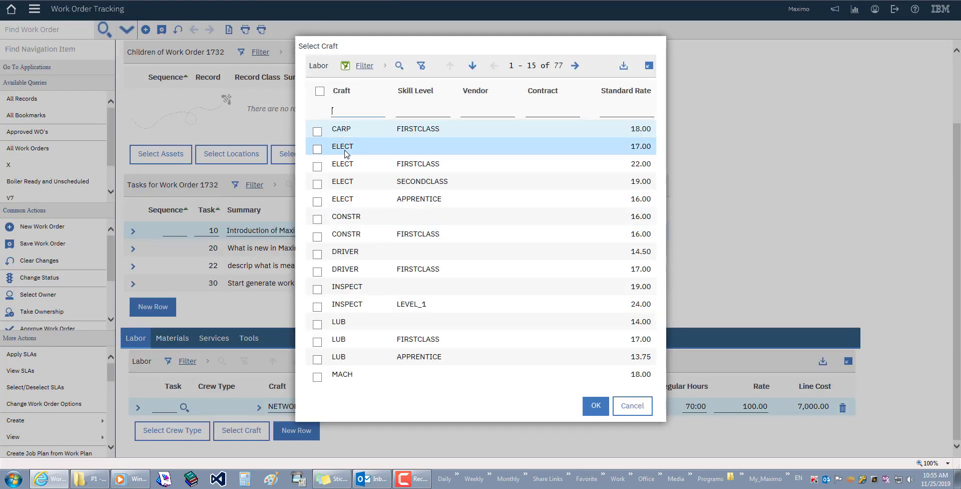
left_click(319, 150)
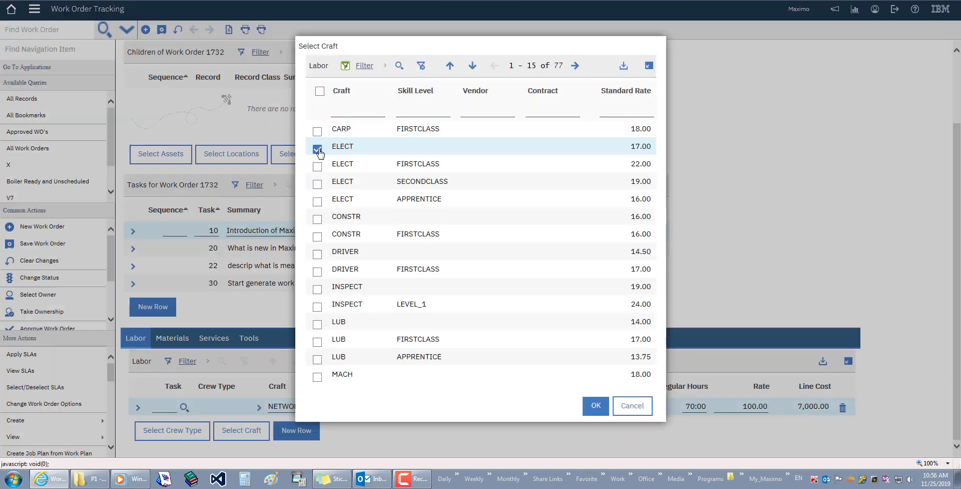
left_click(595, 406)
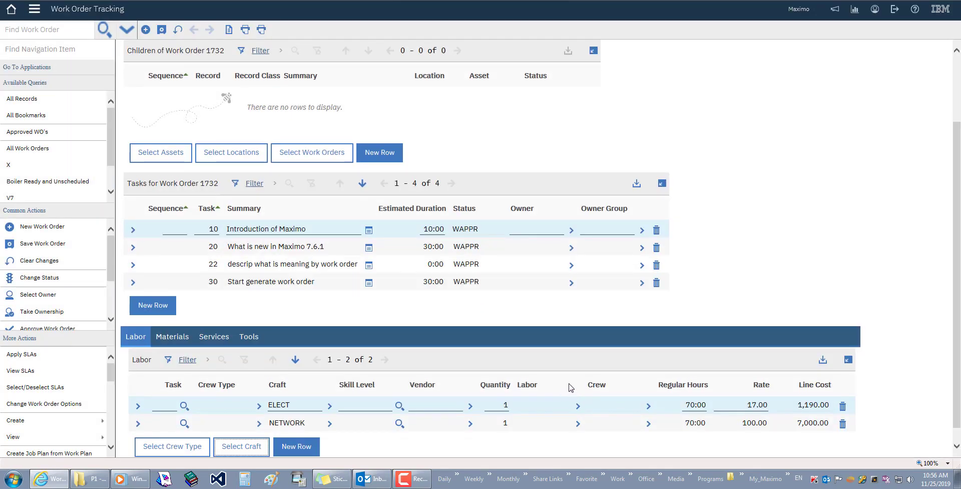
Change the NETWORK labor line's quantity from 1 to 2 and review the page
left_click(505, 423)
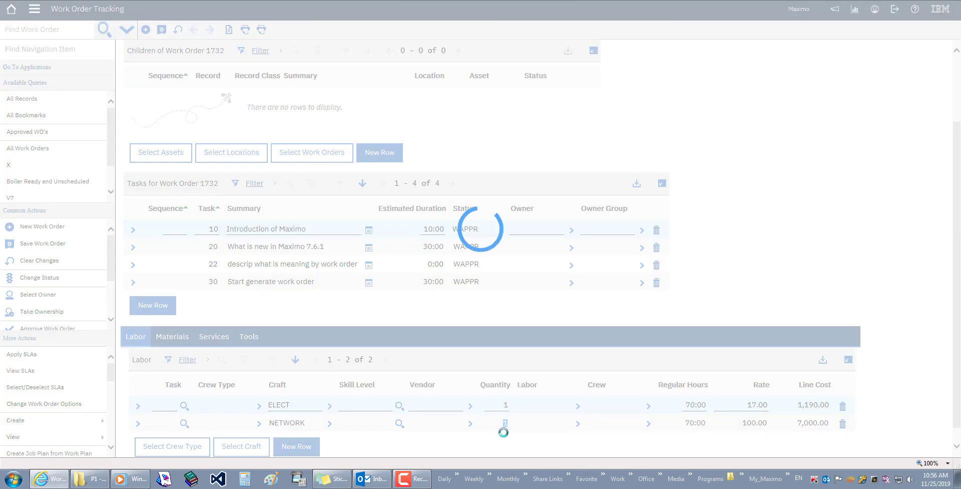
type("2")
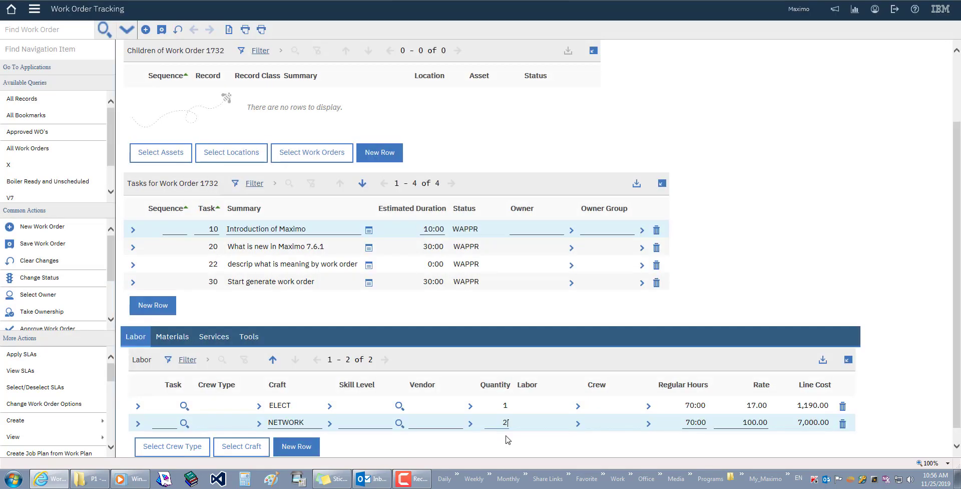
scroll(452, 391, "down", 1)
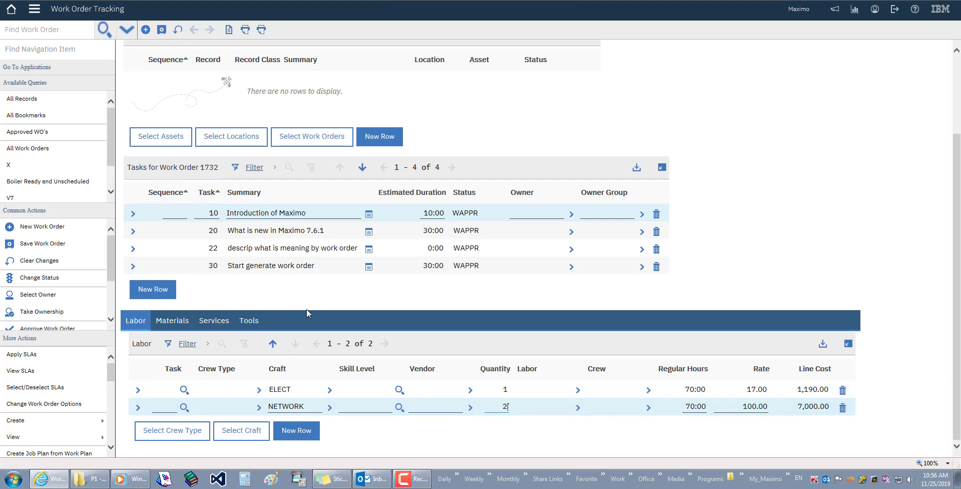
scroll(311, 315, "up", 2)
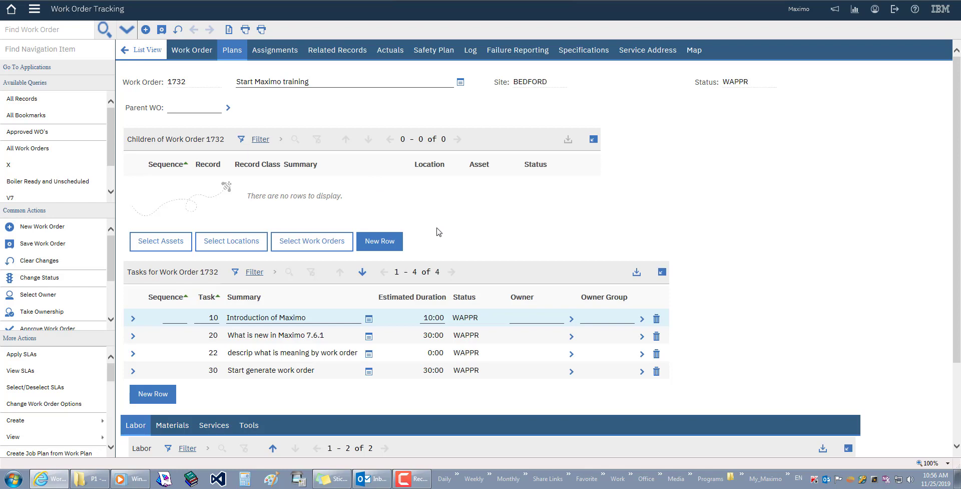
scroll(440, 231, "down", 3)
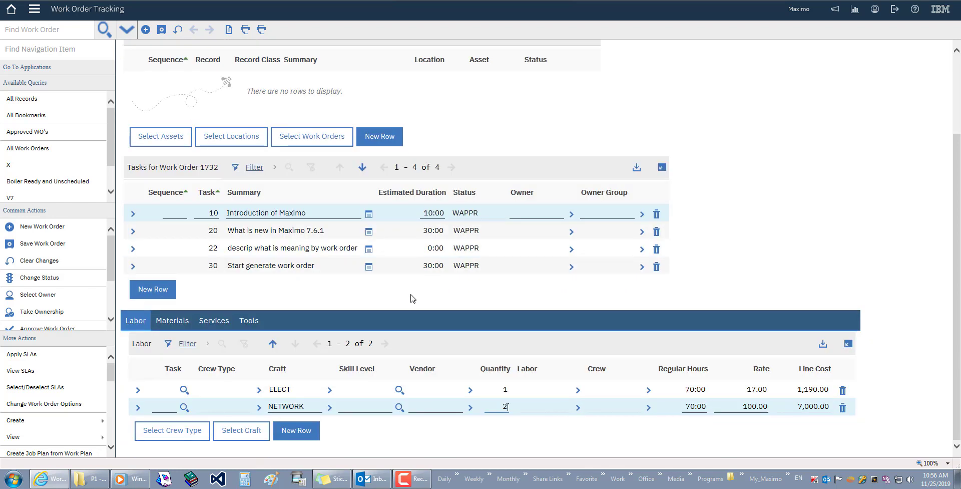
Plan material D900 Notebook Computer, found by filtering the materials list by description
left_click(174, 325)
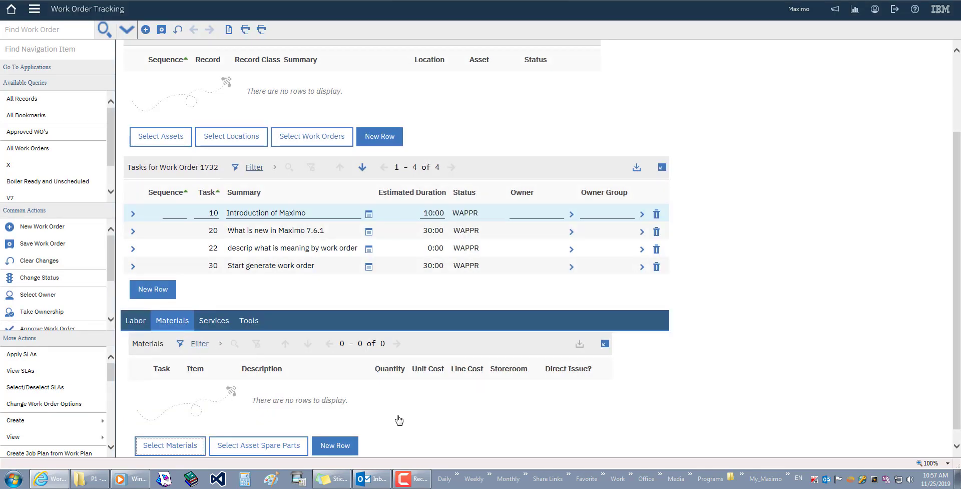
scroll(395, 415, "down", 1)
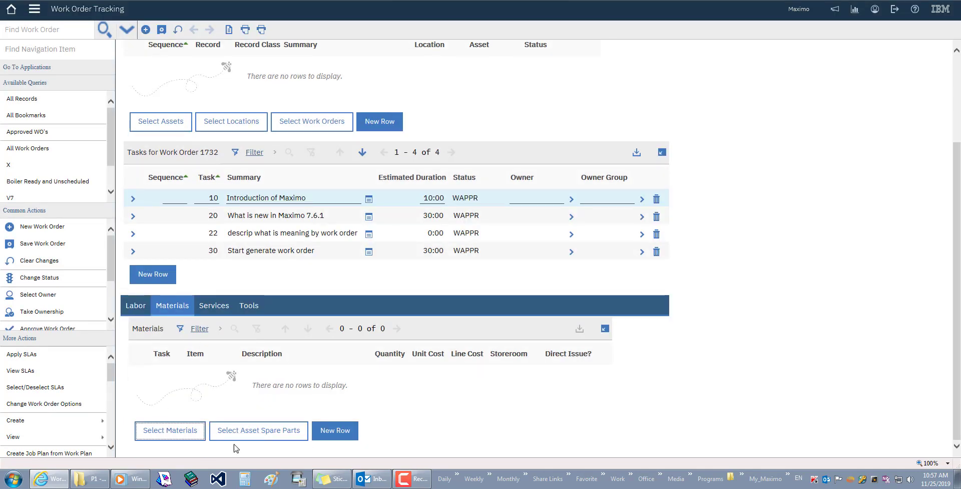
left_click(177, 434)
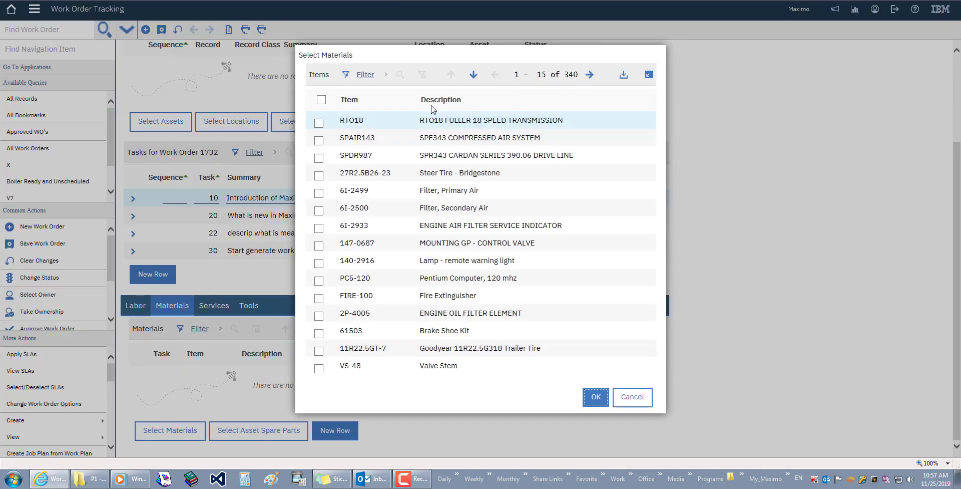
left_click(366, 75)
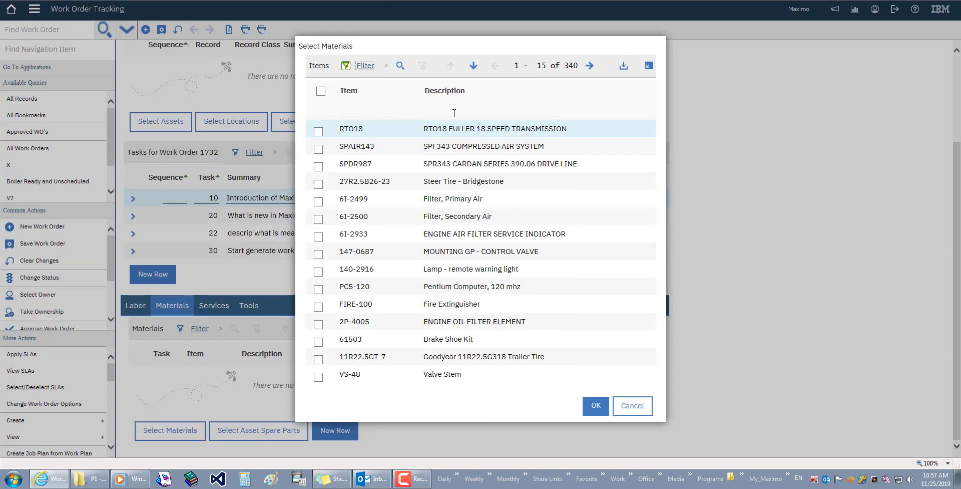
left_click(455, 113)
type("mouse")
key("Return")
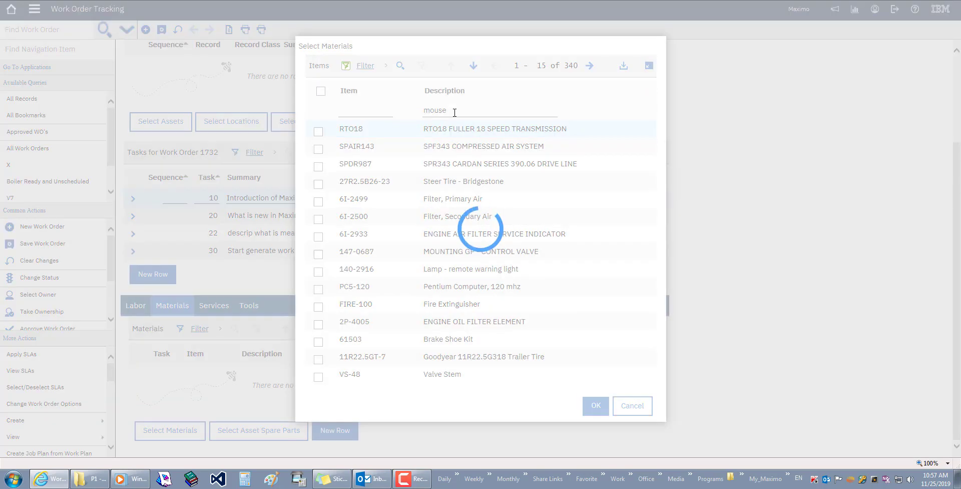
key("BackSpace")
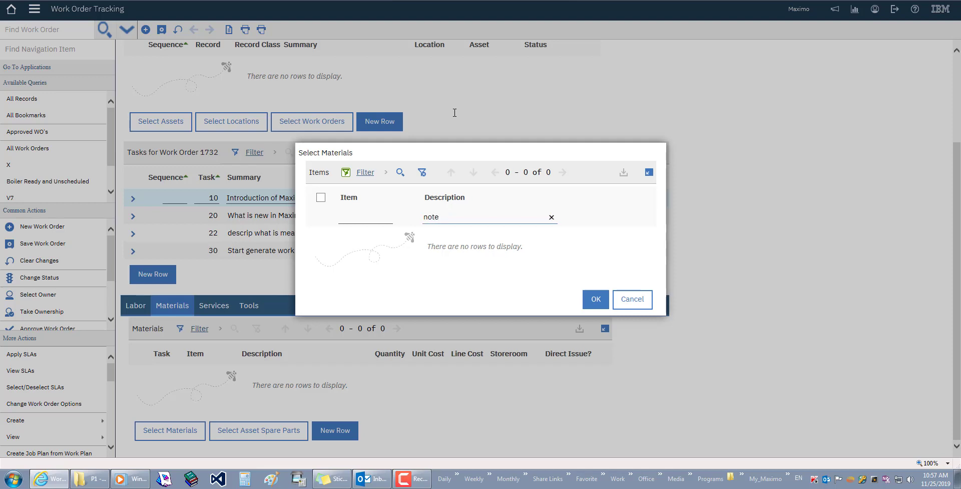
key("Return")
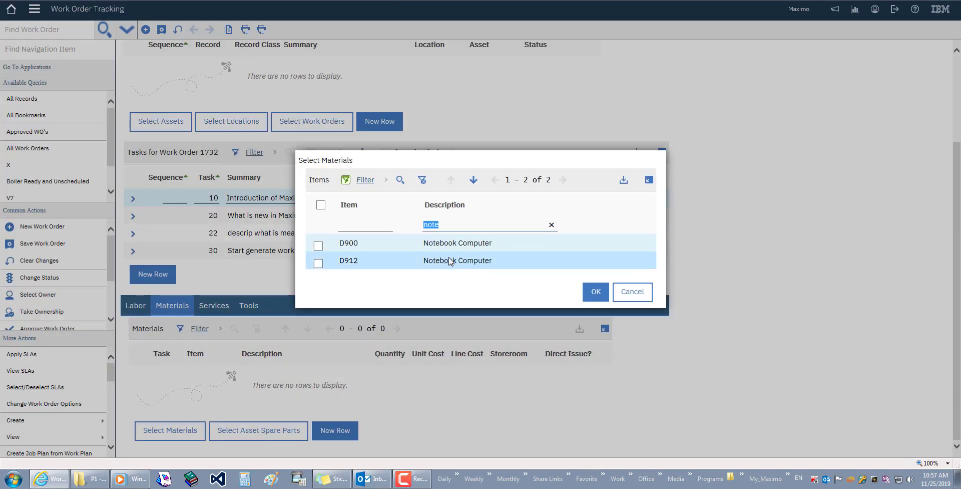
left_click(319, 246)
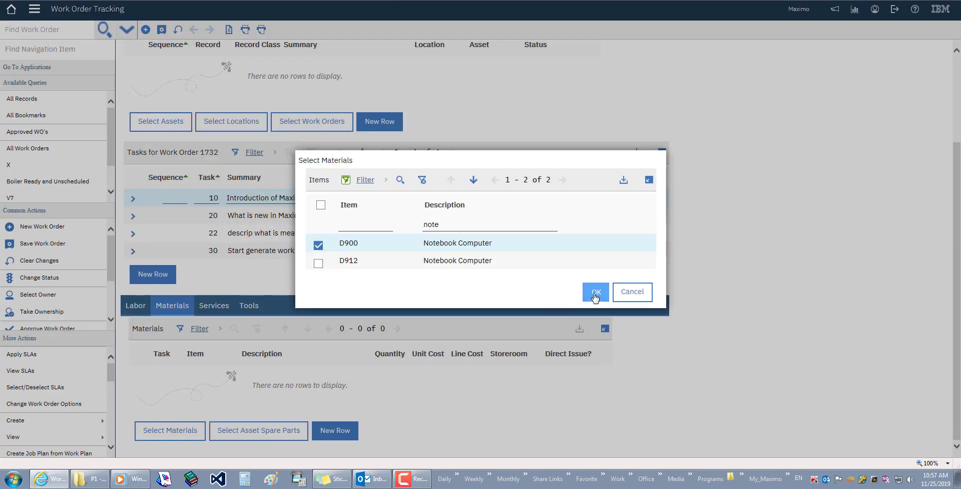
left_click(595, 295)
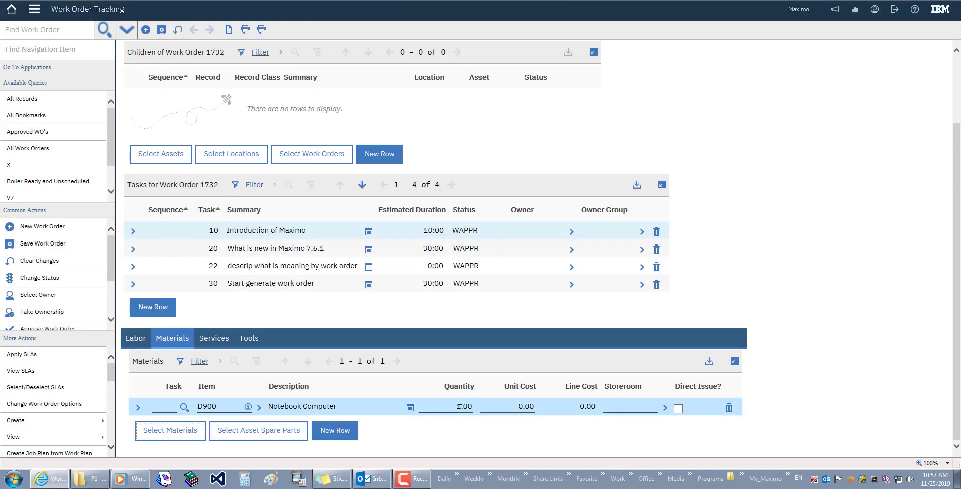
Start editing the D900 material's quantity to enter 10
double_click(449, 406)
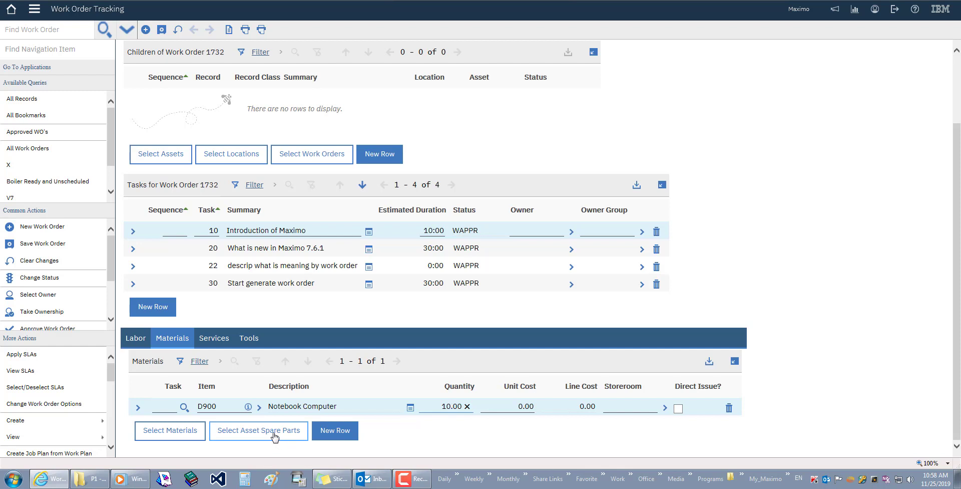
Review the standard services list on the Services tab and close it without adding any
left_click(214, 338)
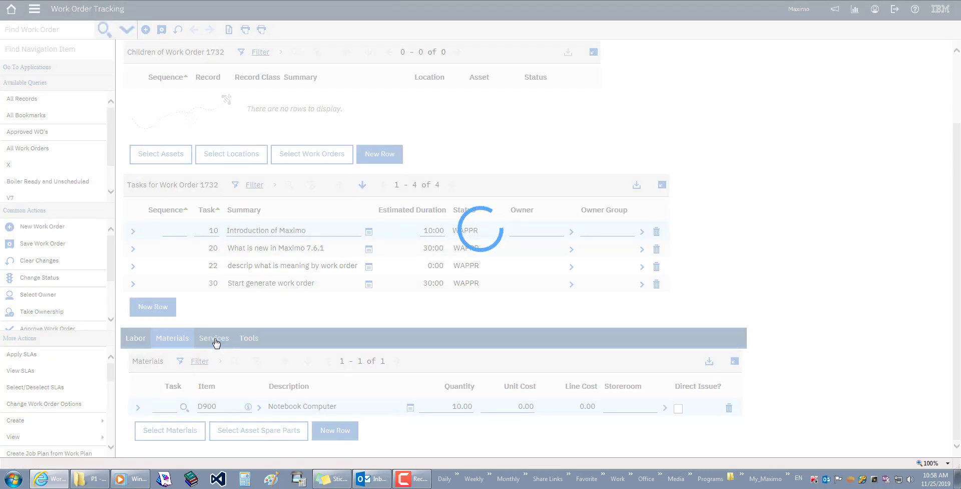
scroll(368, 411, "down", 1)
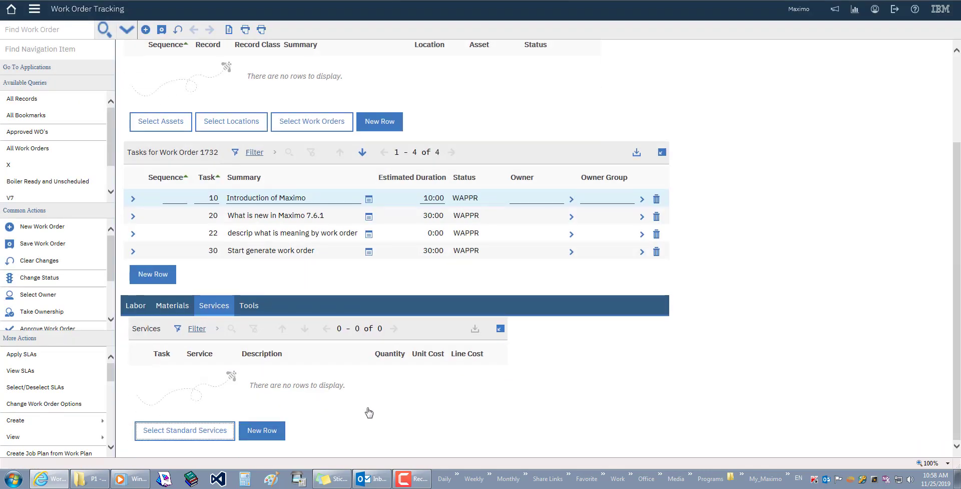
left_click(192, 432)
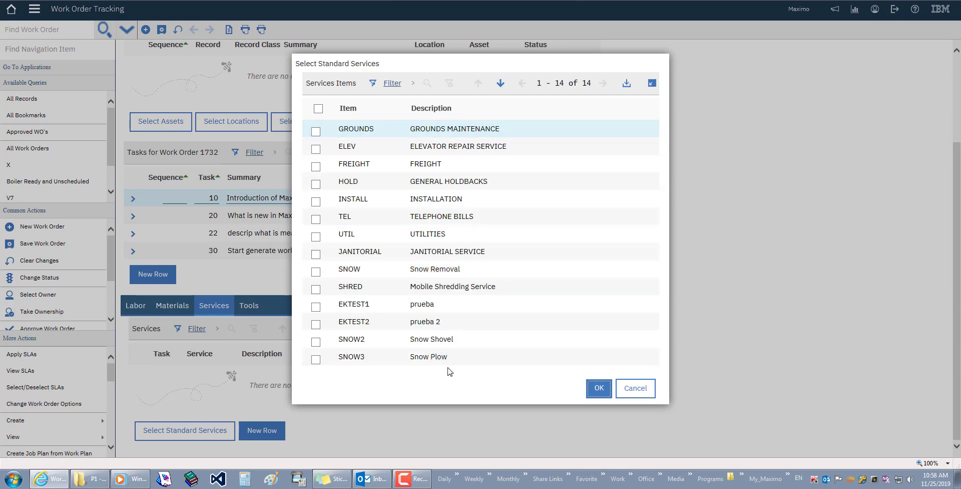
left_click(632, 388)
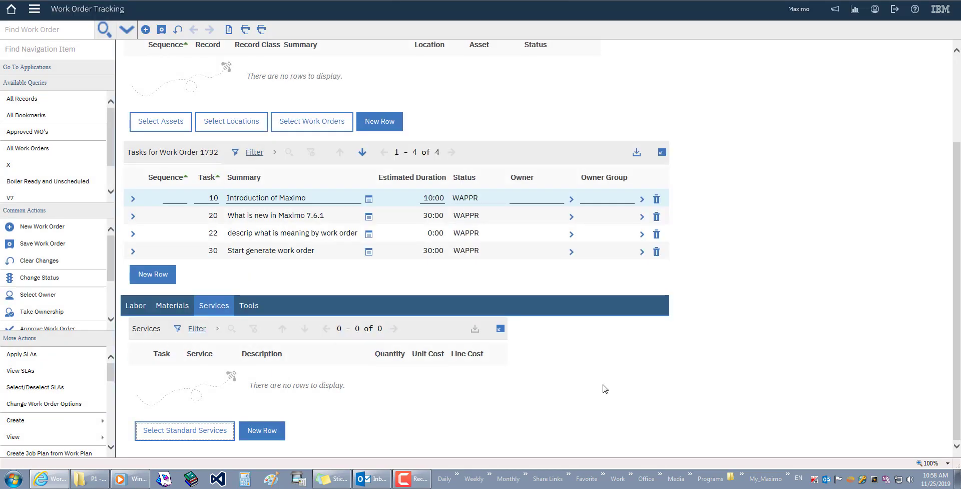
Try saving, dismiss the BMXAA4544E missing-location error, and return to the Materials list
left_click(251, 311)
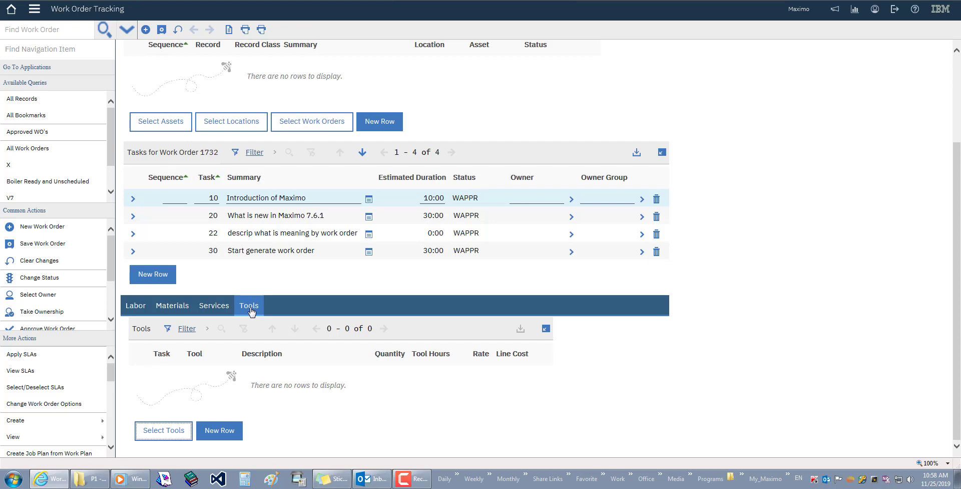
left_click(161, 30)
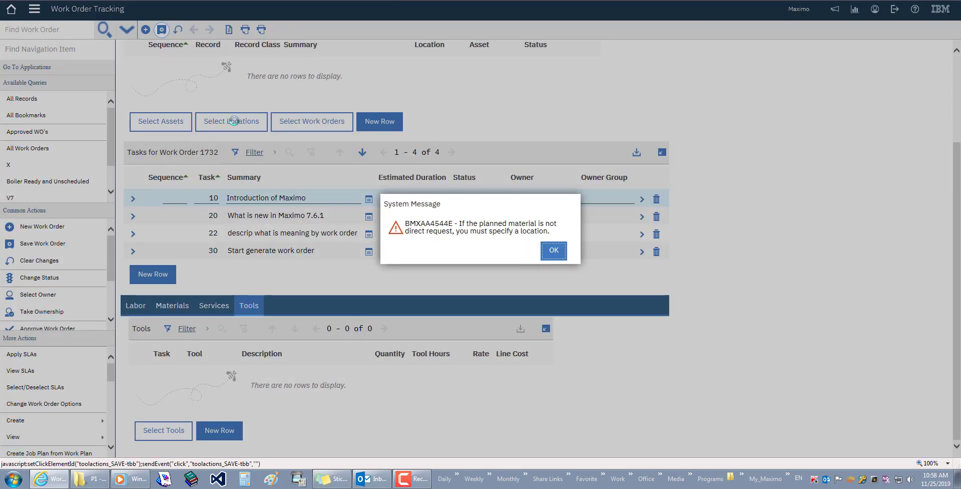
left_click(551, 256)
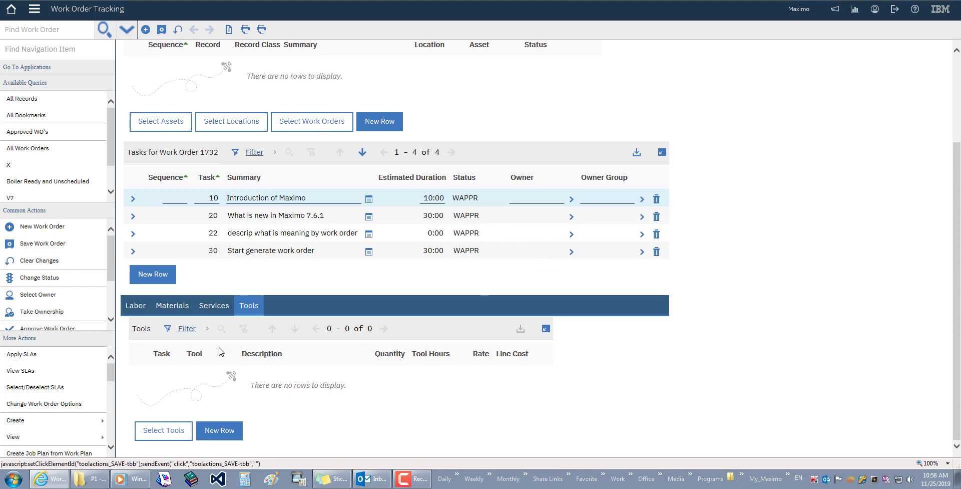
left_click(171, 306)
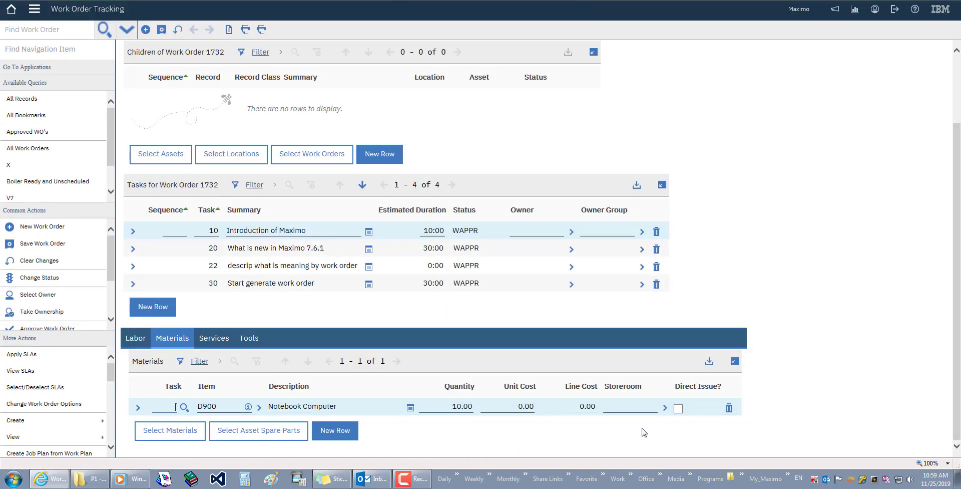
Set the D900 material line's storeroom to CENTRAL and save work order 1732
left_click(664, 408)
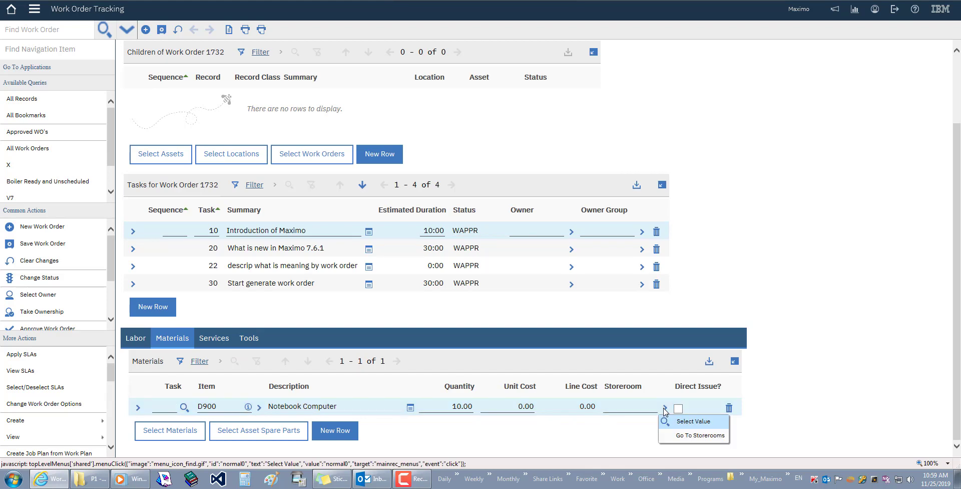
left_click(683, 421)
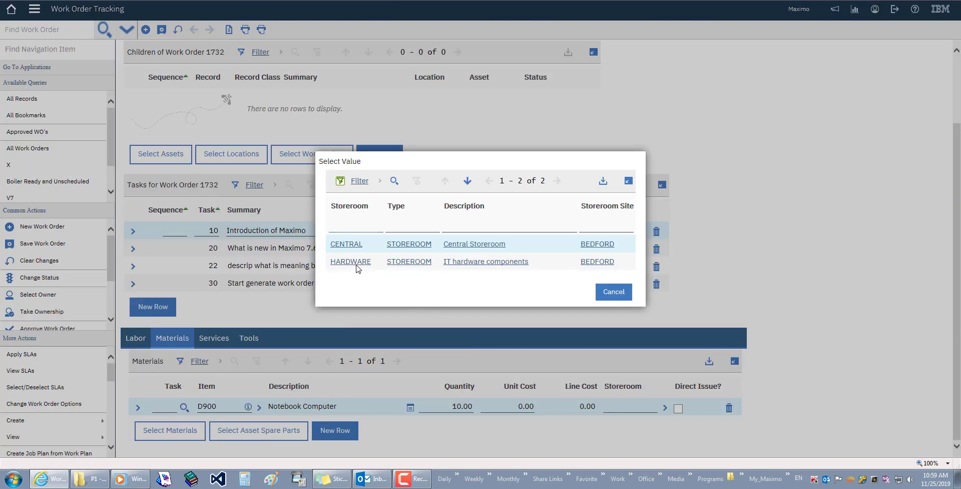
left_click(344, 245)
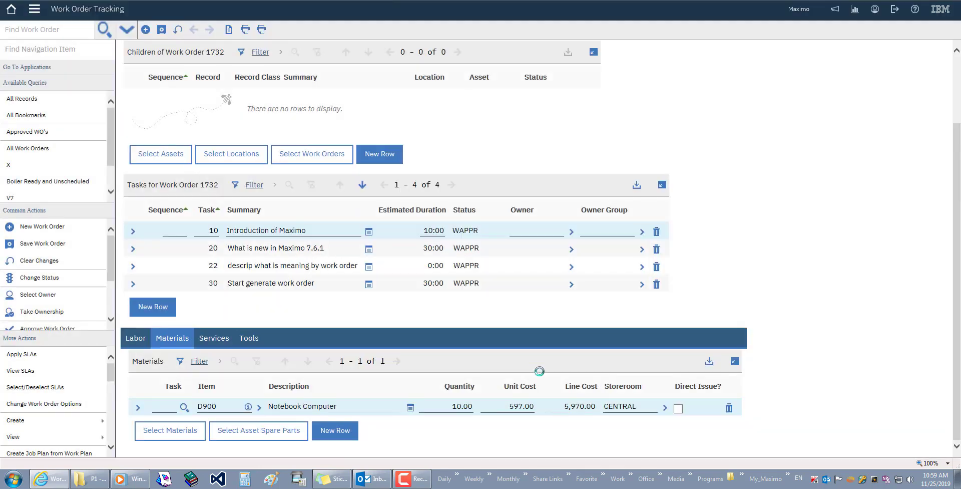
left_click(161, 30)
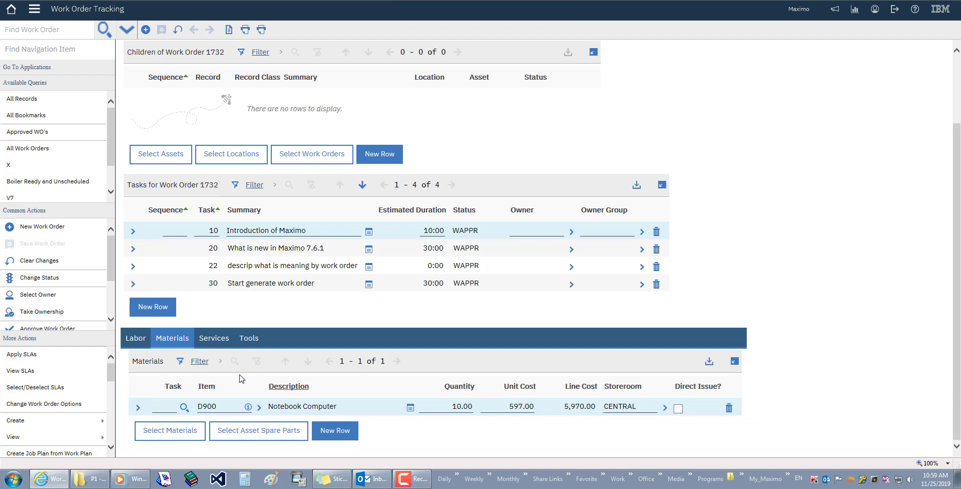
Add the GAUGE Timing Gauge as a planned tool line on work order 1732
left_click(247, 340)
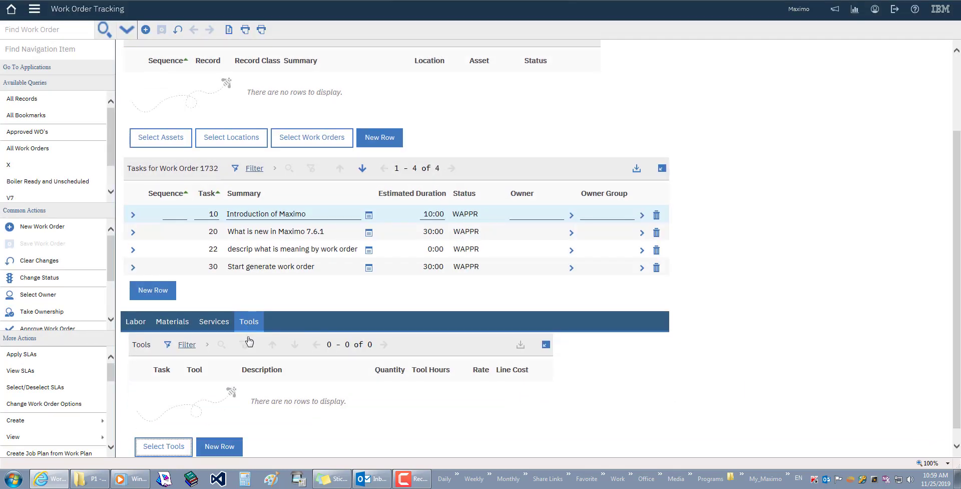
left_click(163, 449)
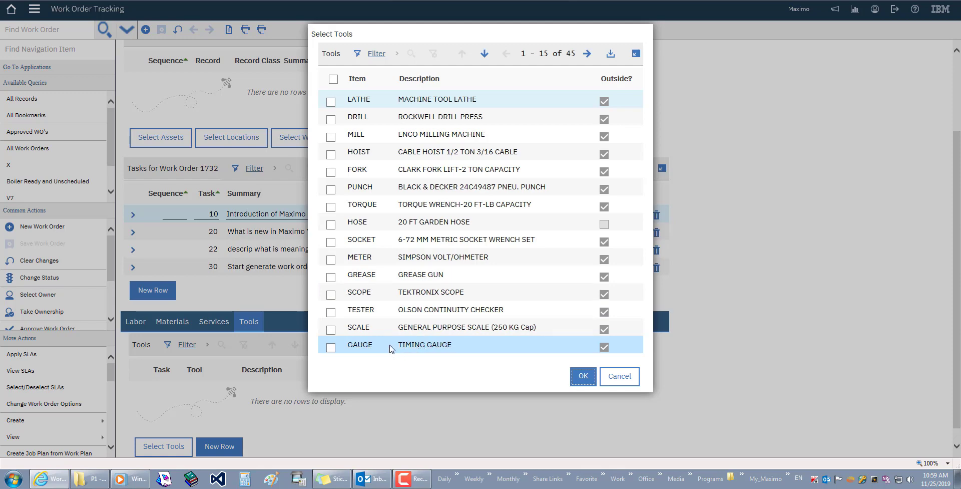
left_click(330, 349)
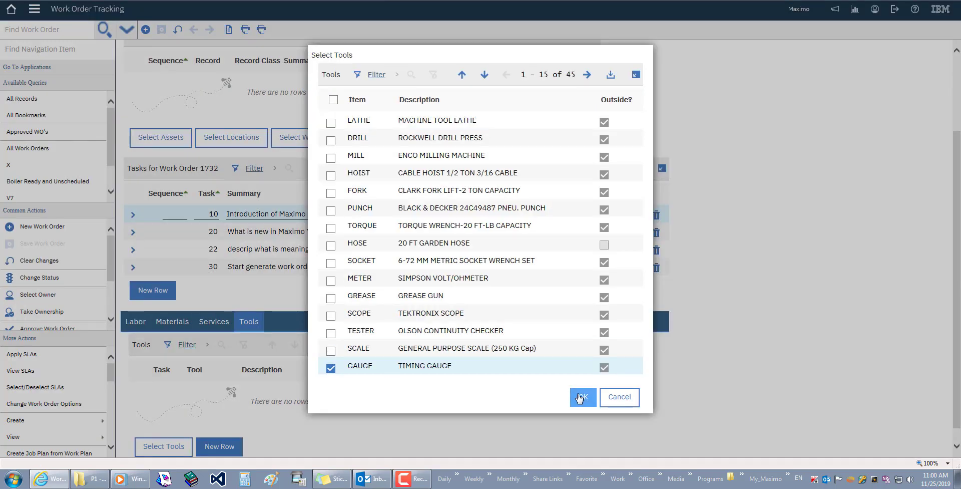
left_click(580, 398)
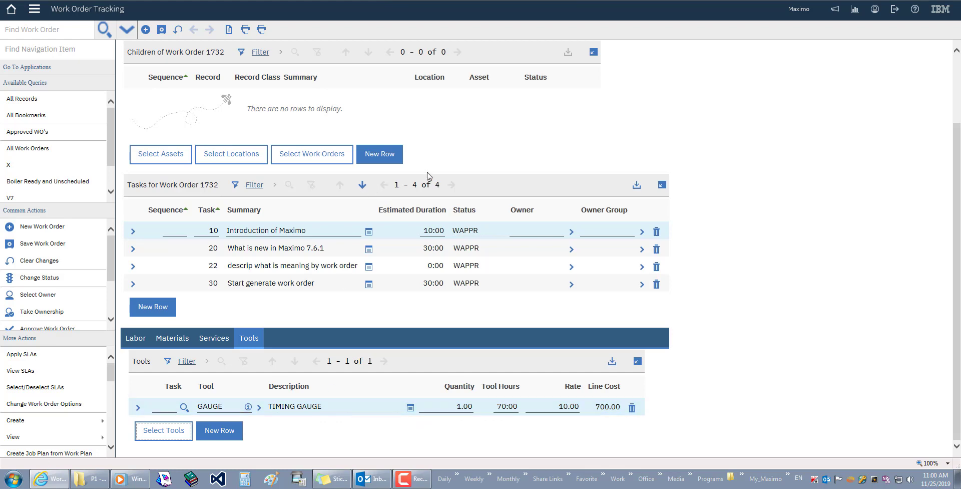
scroll(427, 176, "up", 2)
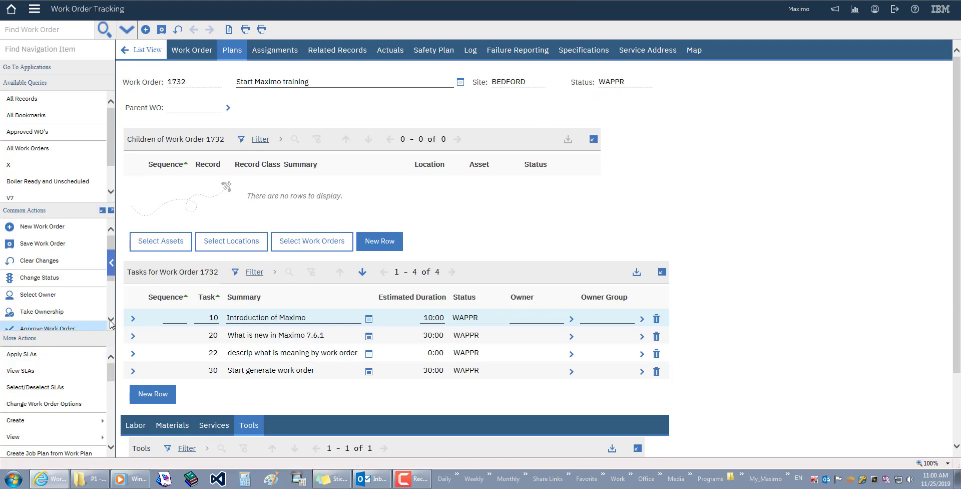
Approve work order 1732 to APPR, entering a memo naming the approving engineer
scroll(45, 300, "down", 2)
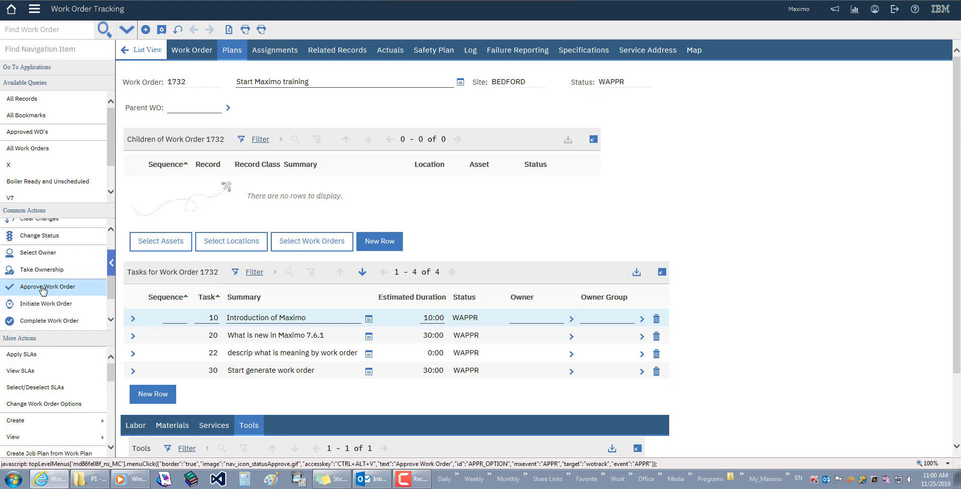
left_click(28, 291)
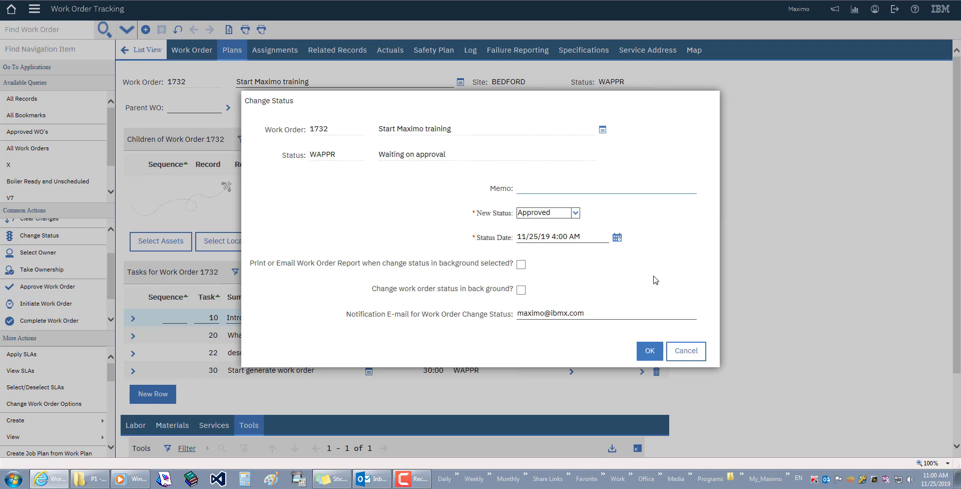
type("This is approved by")
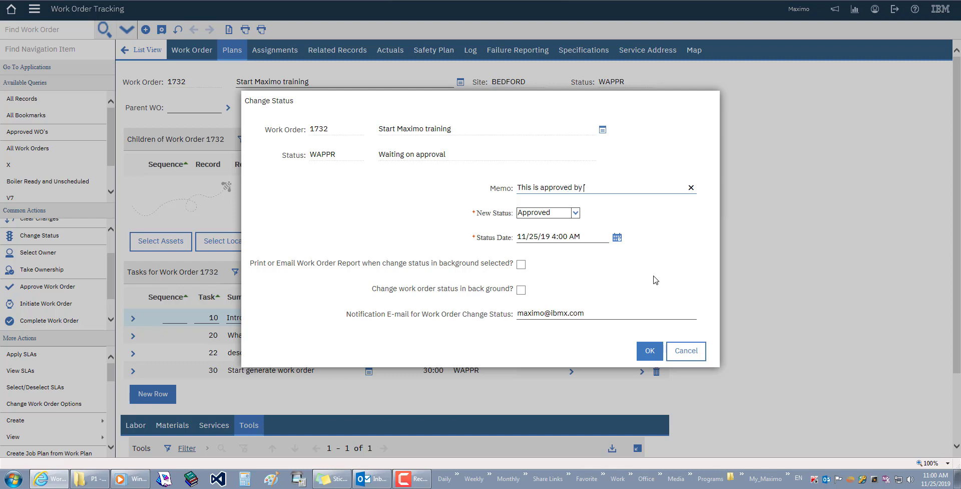
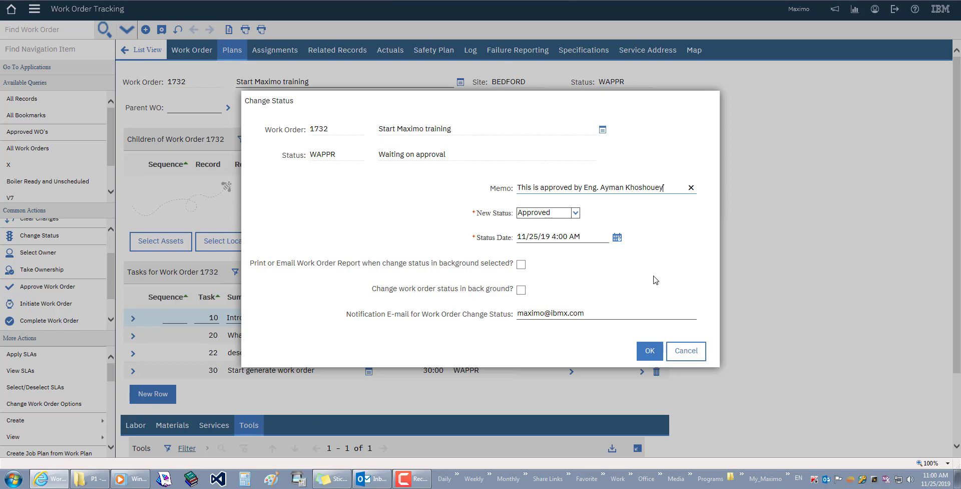
left_click(650, 351)
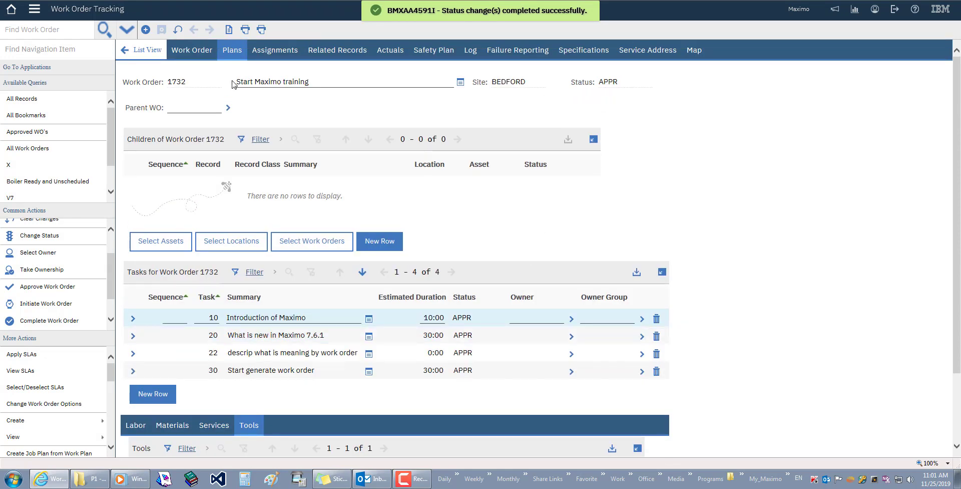
Show work order 1732's main Work Order details with status APPR
left_click(195, 52)
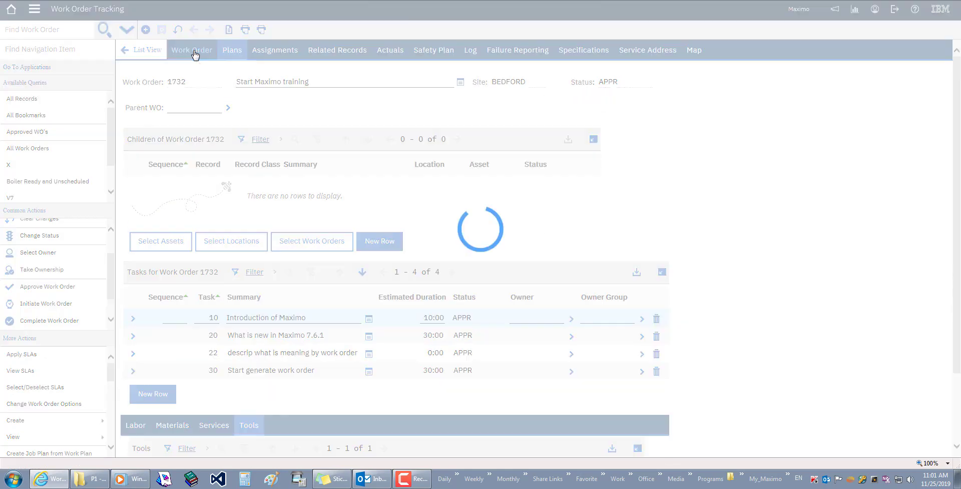